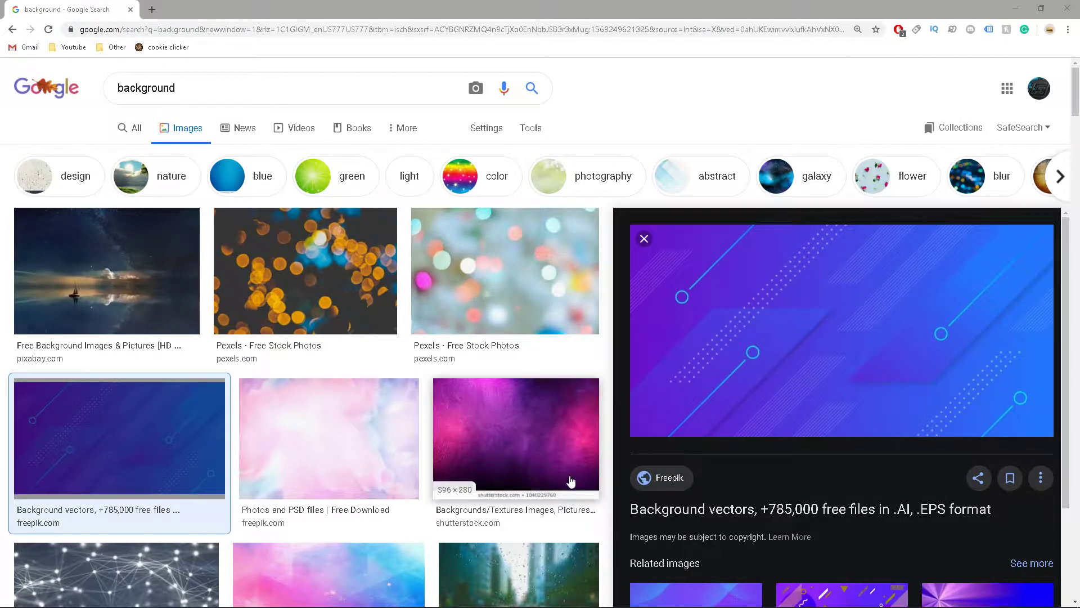
# - Save the blue-purple geometric Google Images preview to the Desktop as a JPEG
pyautogui.rightClick(703, 349)
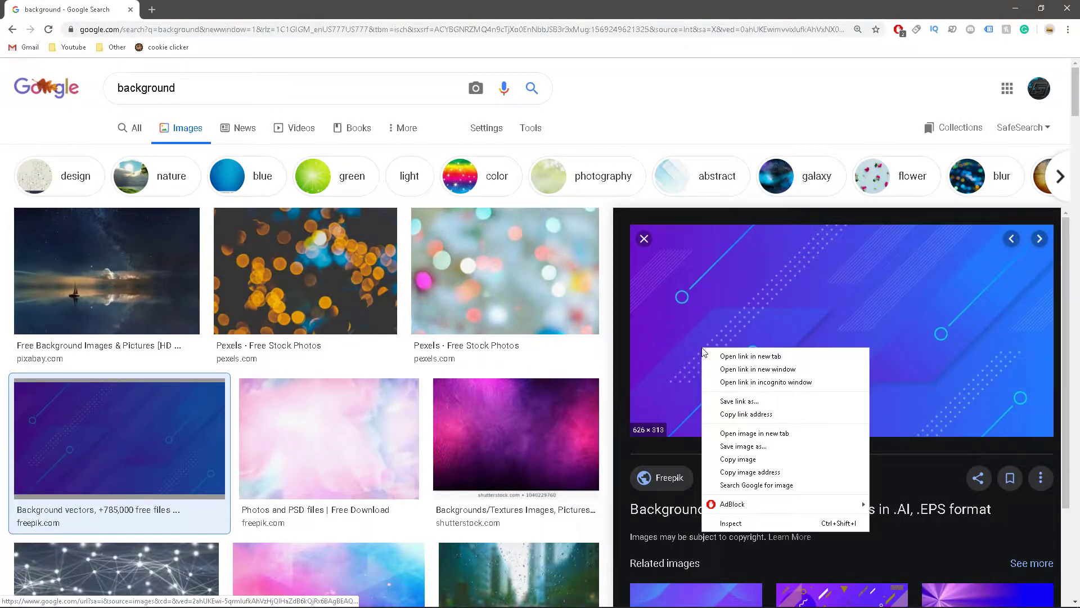
pyautogui.click(741, 446)
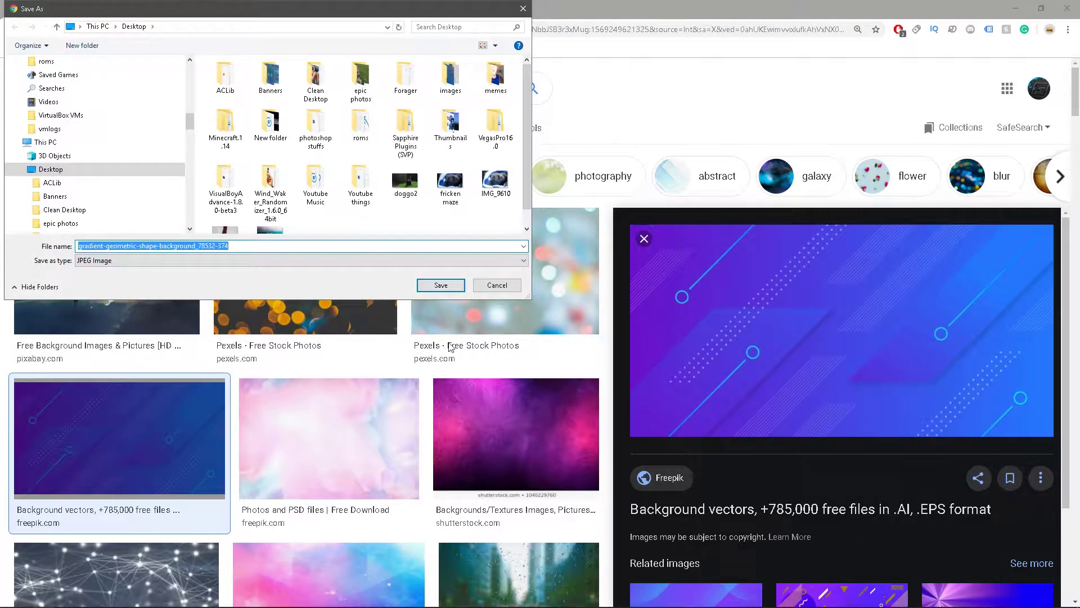
pyautogui.click(433, 285)
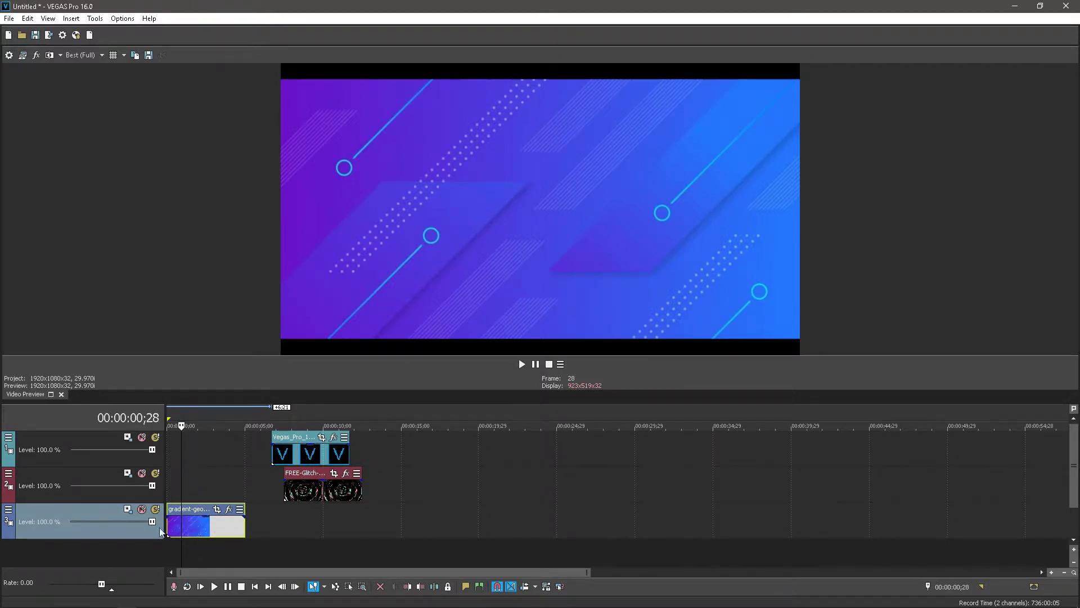
# - Enlarge the background track's frame in Track Motion so the image fills the preview
pyautogui.click(9, 508)
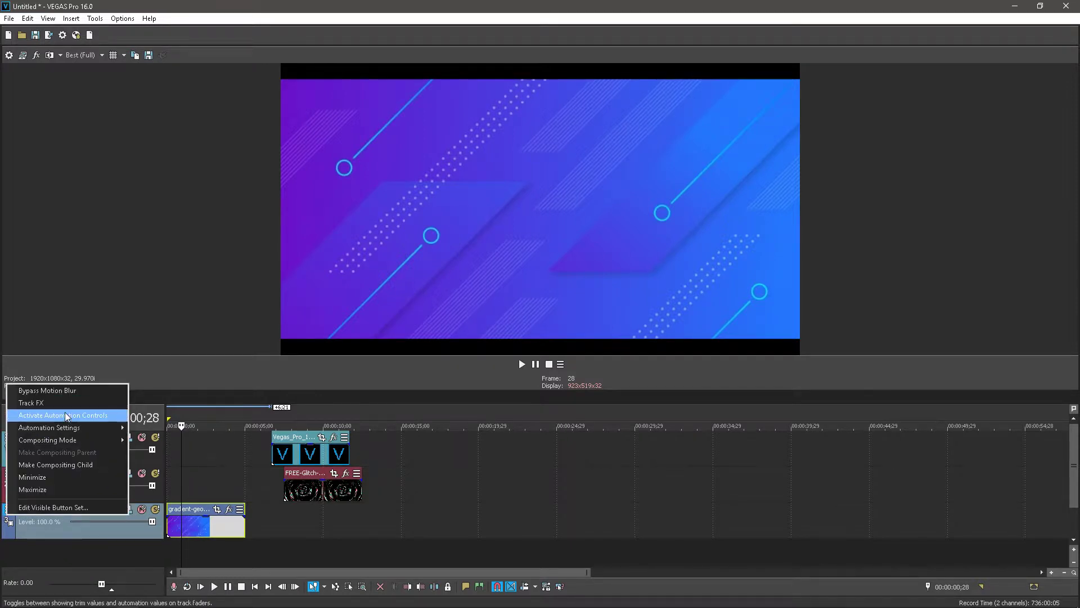
pyautogui.click(124, 512)
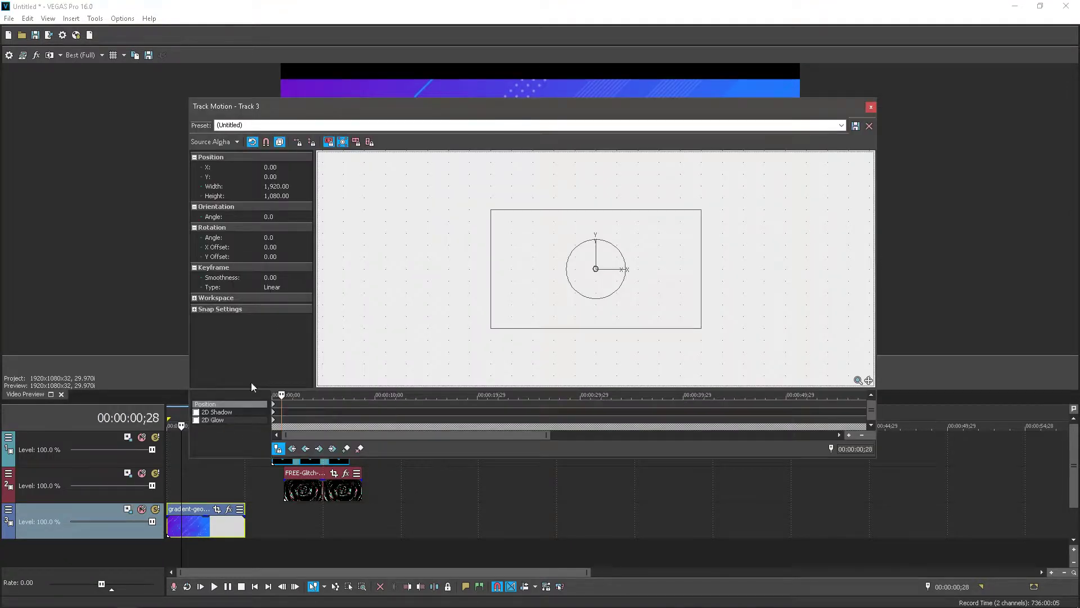
pyautogui.moveTo(491, 328); pyautogui.dragTo(477, 336)
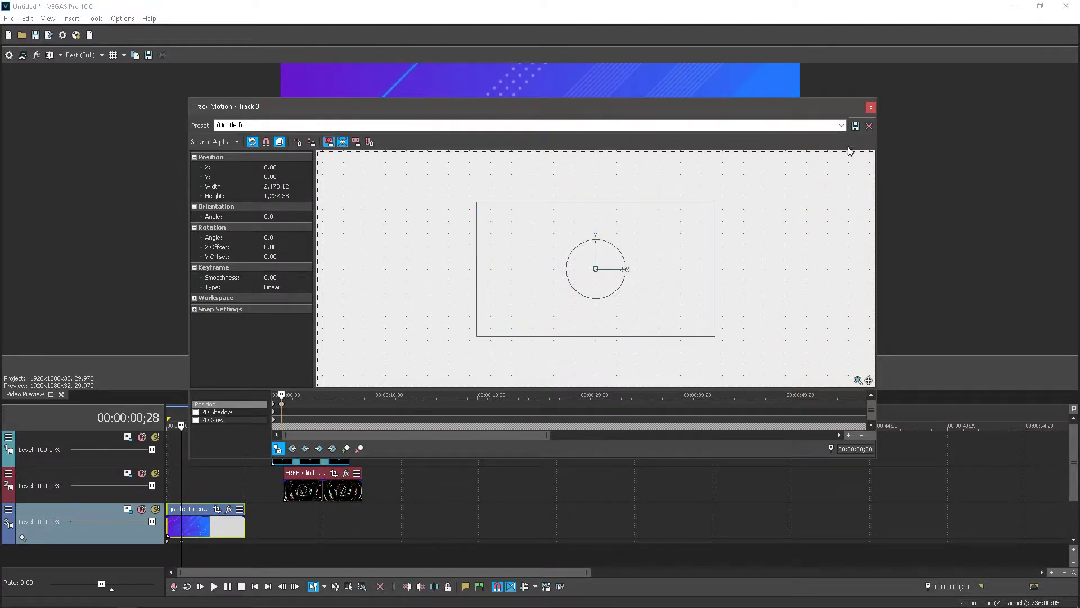
pyautogui.click(870, 107)
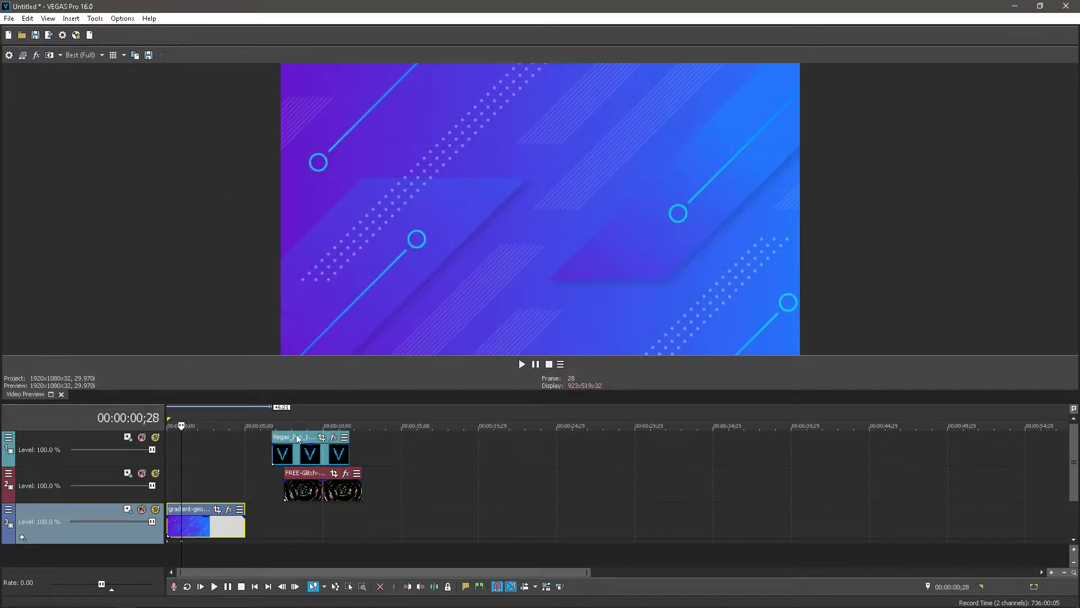
# - Move the glitch clip to the timeline start and set track 2 to a blend compositing mode
pyautogui.moveTo(317, 489); pyautogui.dragTo(200, 490)
pyautogui.click(204, 489)
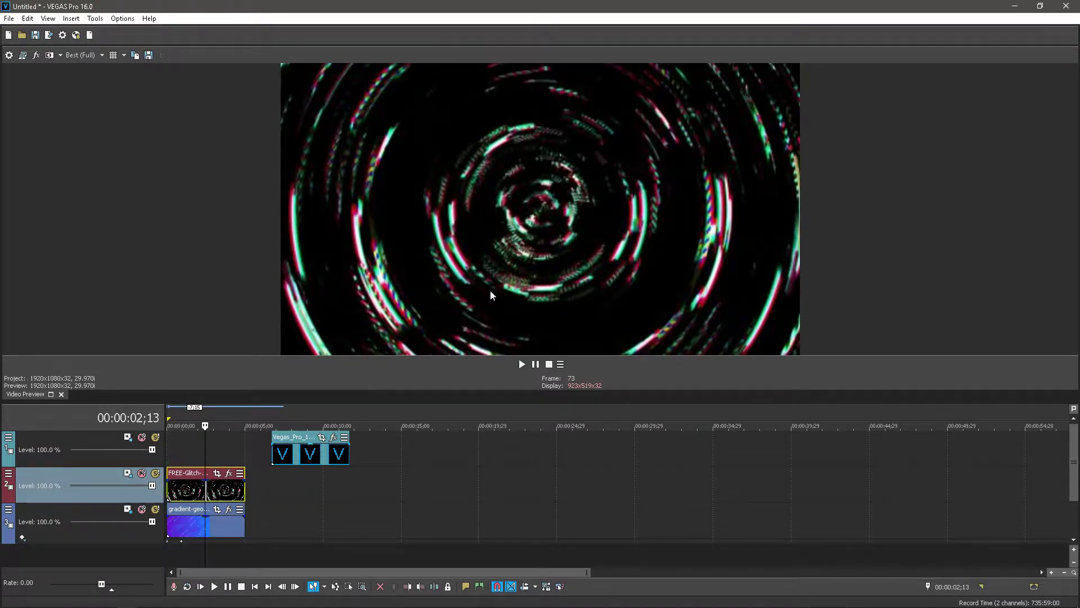
pyautogui.click(9, 475)
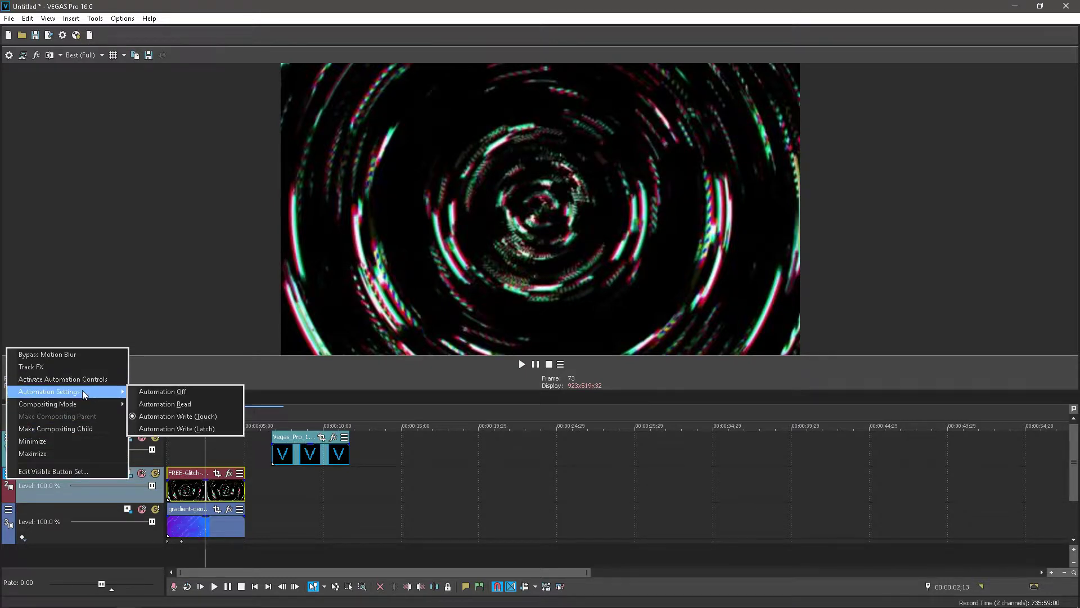
pyautogui.moveTo(47, 403)
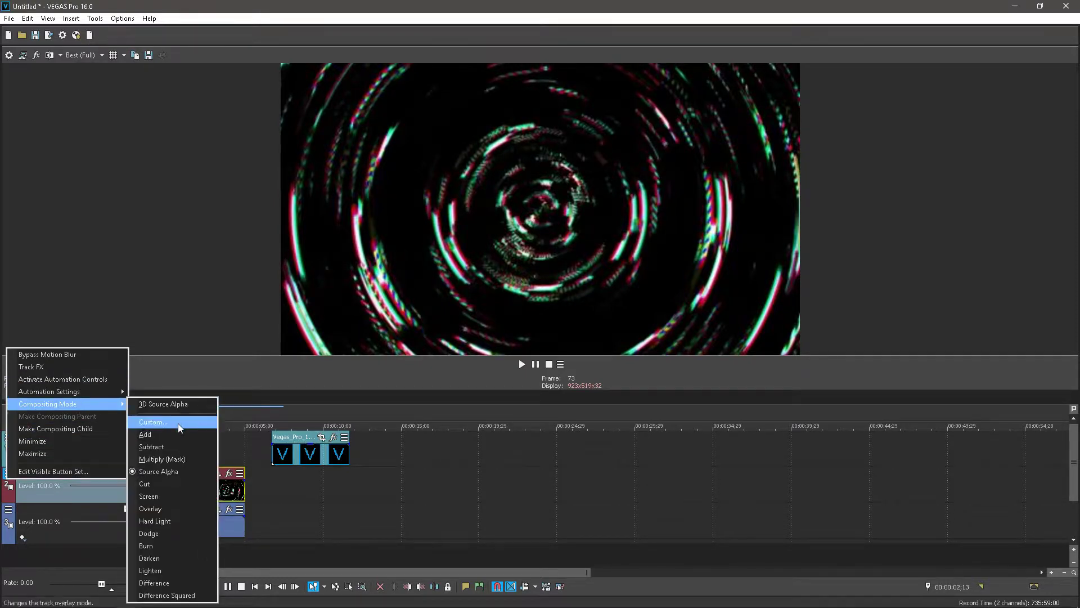
pyautogui.click(179, 446)
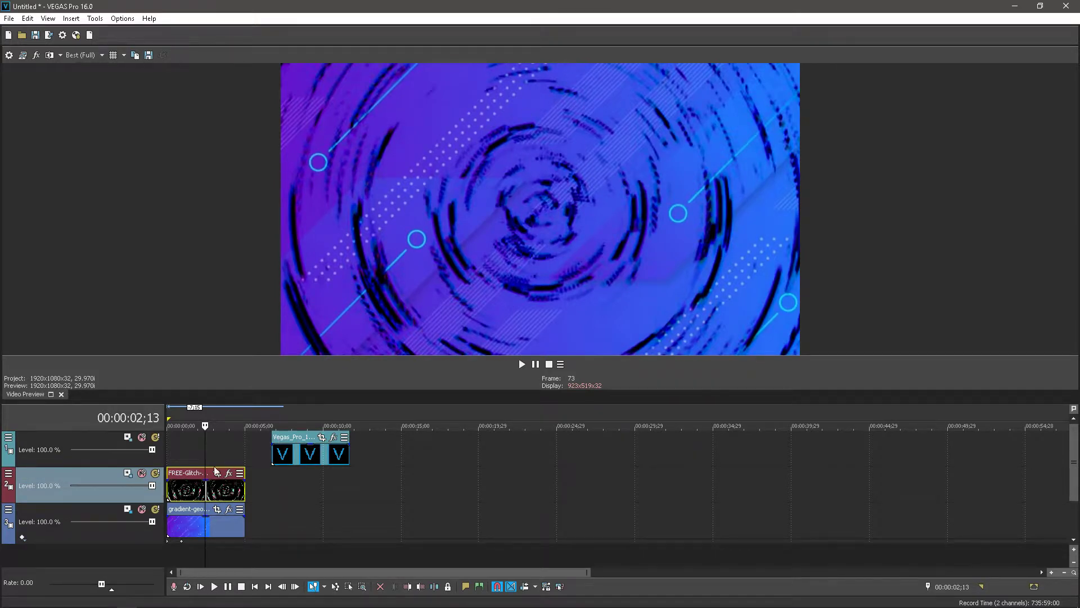
# - Lower the glitch clip's opacity to 2%
pyautogui.click(201, 482)
pyautogui.moveTo(198, 481); pyautogui.dragTo(193, 506)
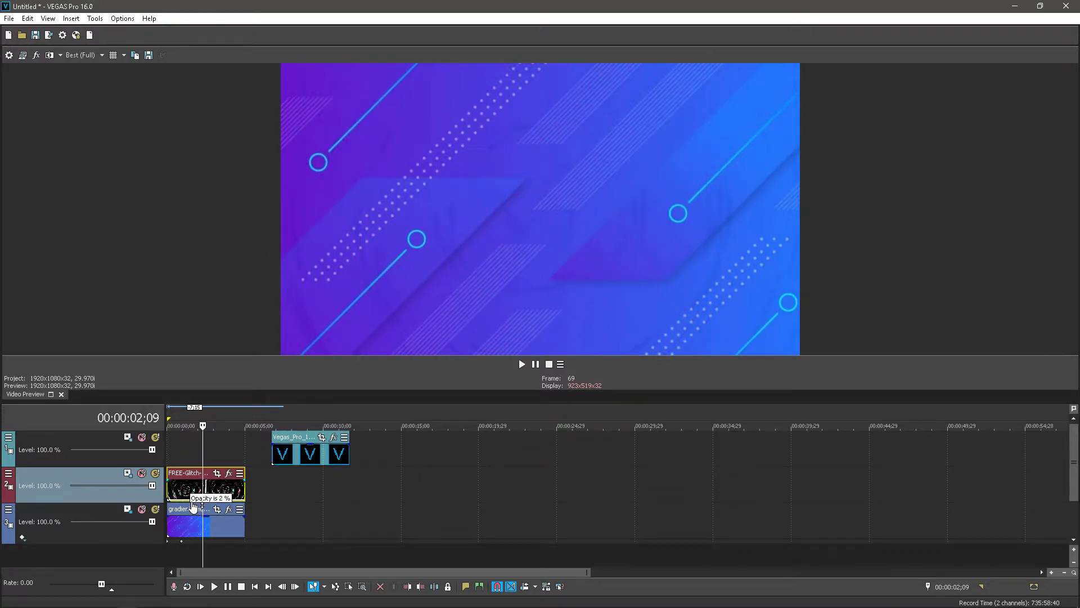
pyautogui.moveTo(194, 506); pyautogui.dragTo(194, 506)
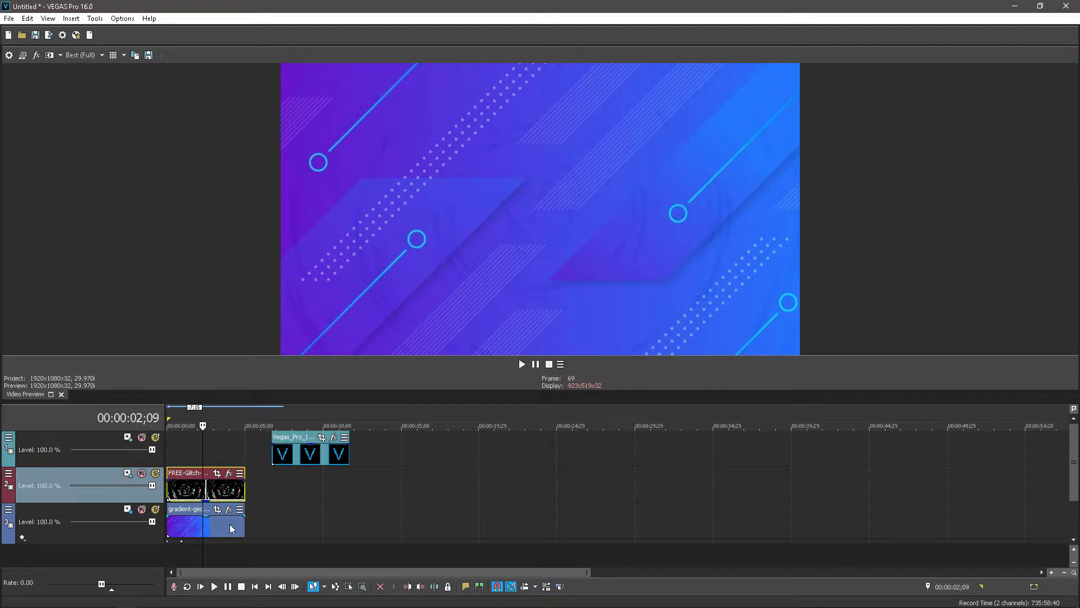
# - Move the Vegas logo clip near the timeline start and set the cursor to 00:00:03;20
pyautogui.moveTo(329, 457); pyautogui.dragTo(234, 459)
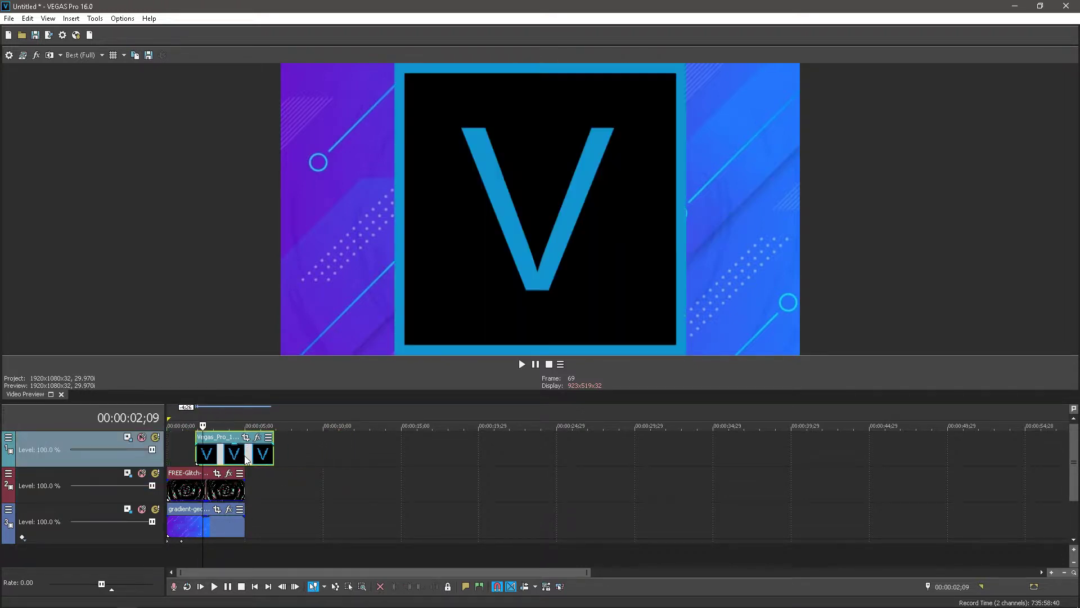
pyautogui.click(224, 457)
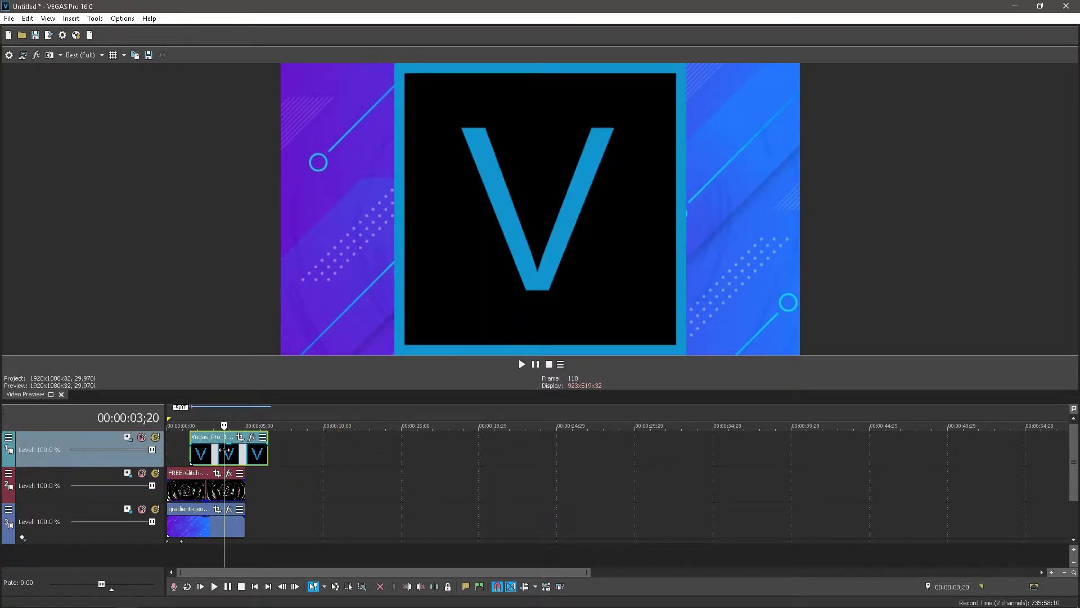
pyautogui.click(128, 438)
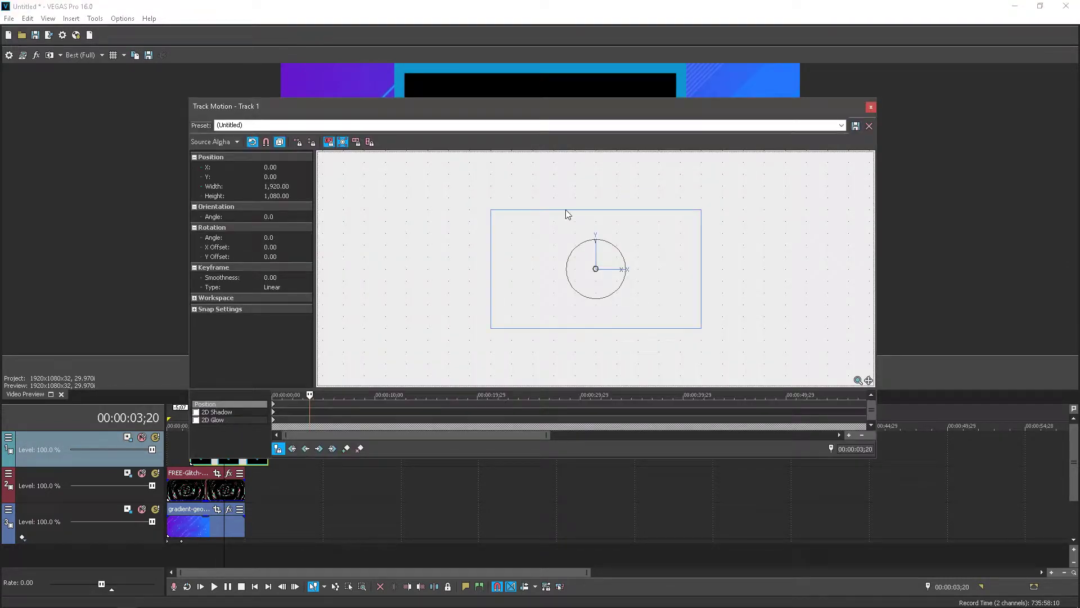
pyautogui.moveTo(190, 179); pyautogui.dragTo(533, 178)
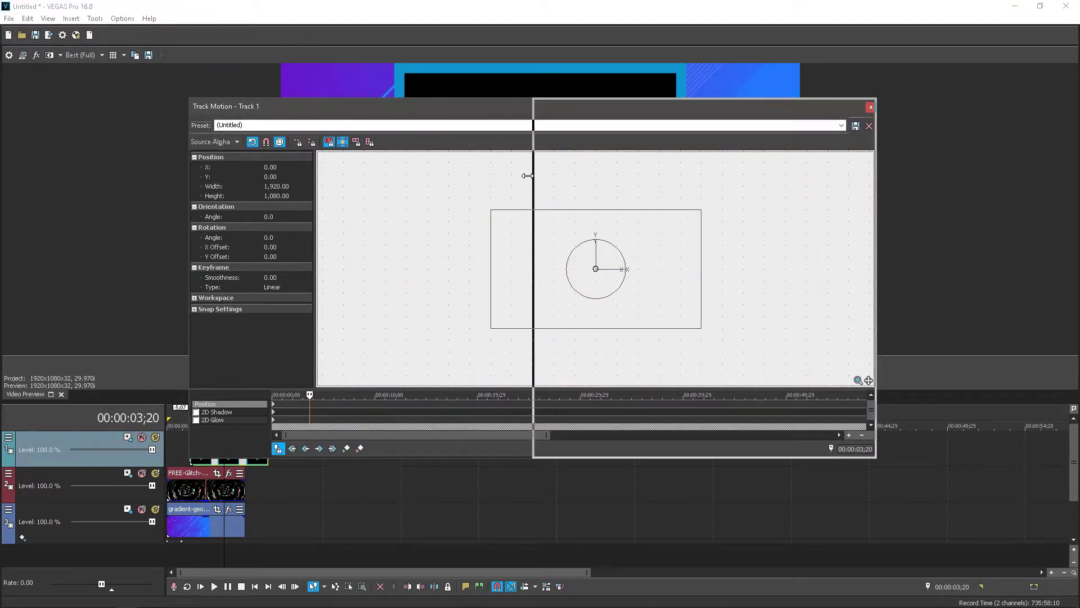
pyautogui.scroll(-2, 712, 296)
pyautogui.scroll(-1, 712, 300)
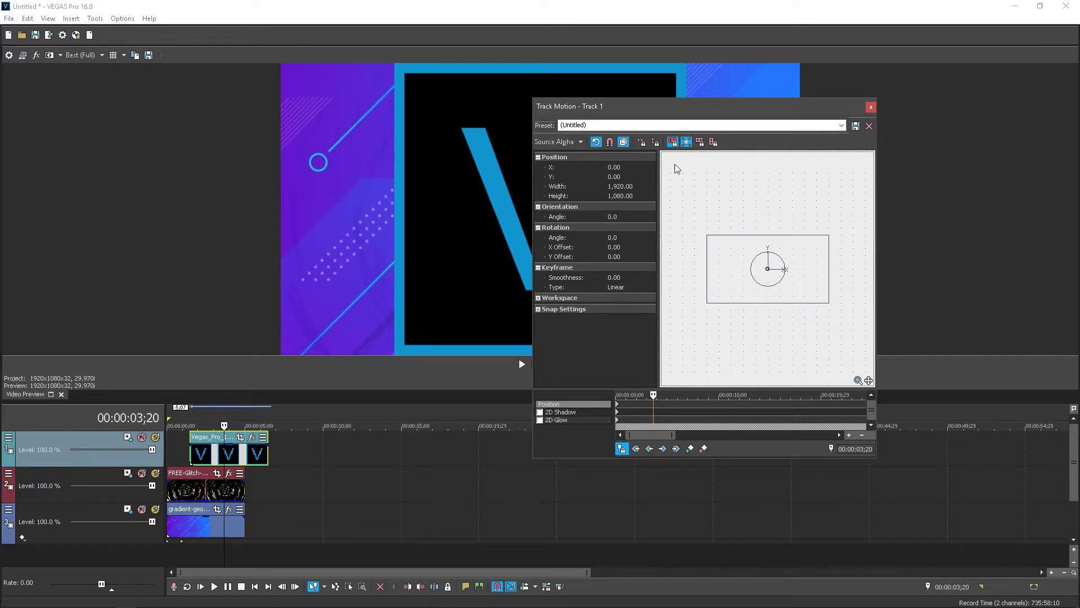
# - Roughly tilt, shrink and shift the logo frame toward the right side
pyautogui.moveTo(709, 302); pyautogui.dragTo(706, 299)
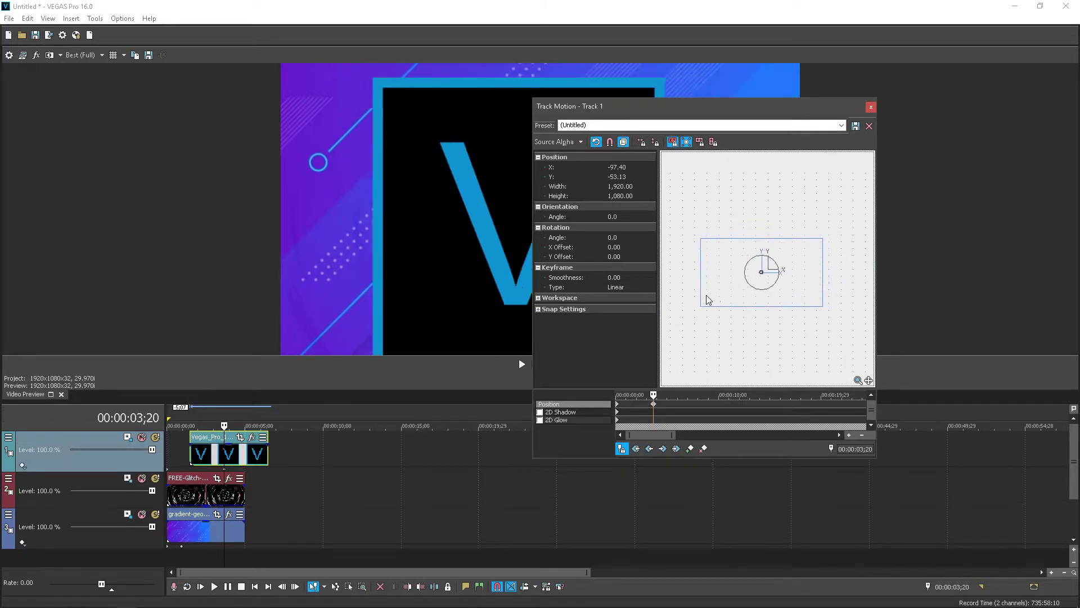
pyautogui.moveTo(748, 256); pyautogui.dragTo(756, 251)
pyautogui.moveTo(717, 221); pyautogui.dragTo(727, 235)
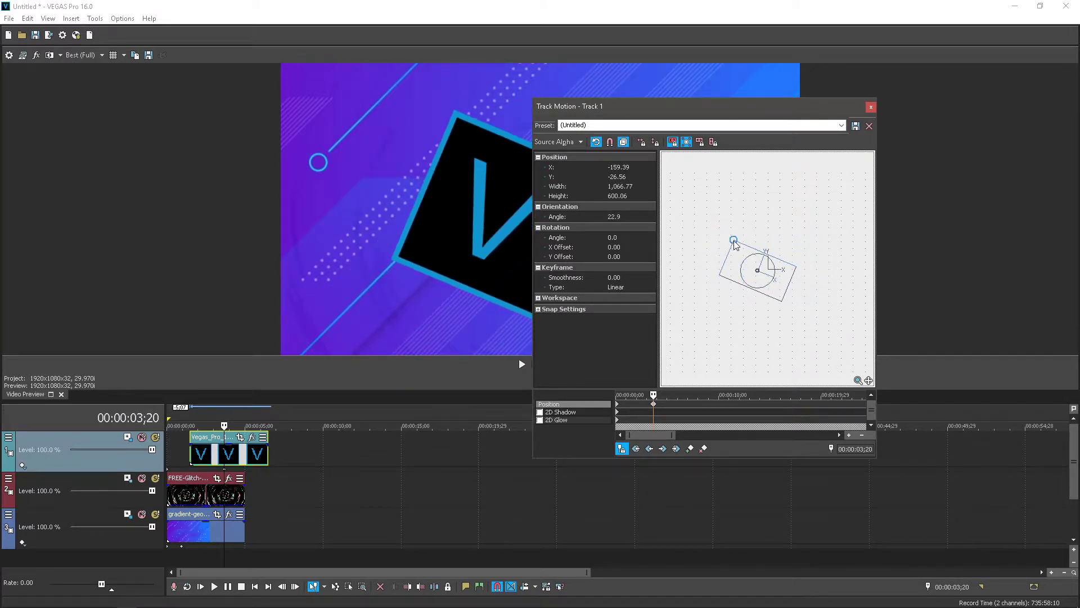
pyautogui.moveTo(779, 292); pyautogui.dragTo(820, 288)
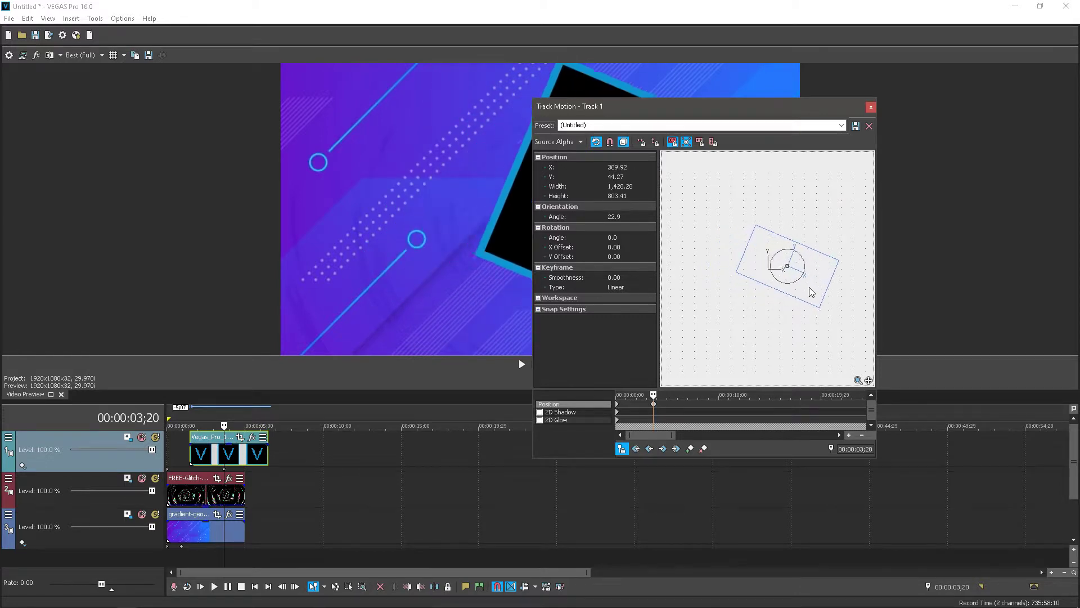
# - Set the logo's tilt to 9 degrees and enlarge its frame
pyautogui.moveTo(715, 112); pyautogui.dragTo(218, 158)
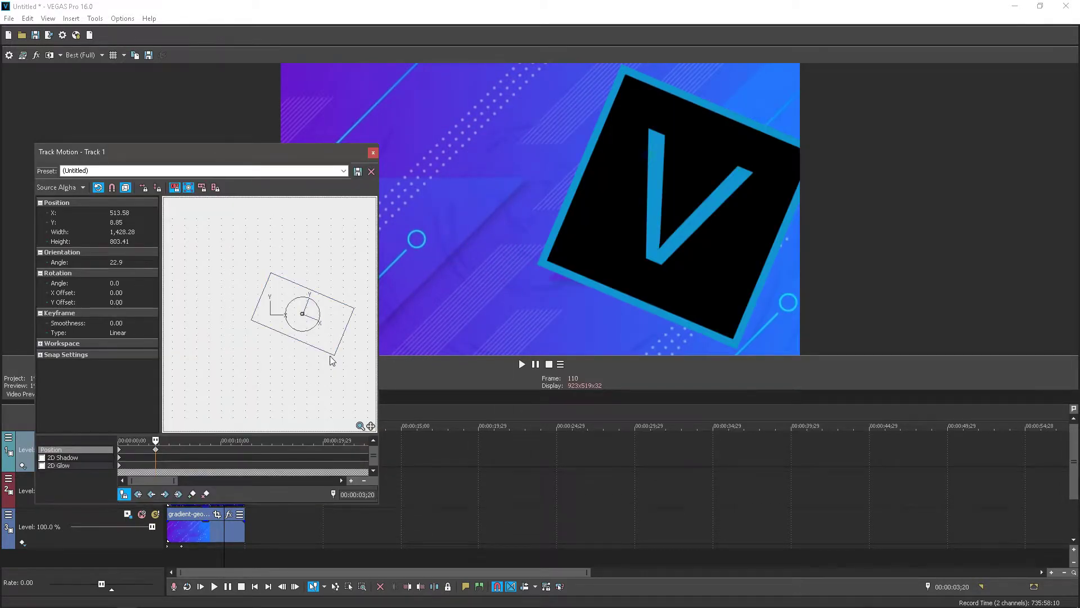
pyautogui.moveTo(315, 322); pyautogui.dragTo(316, 316)
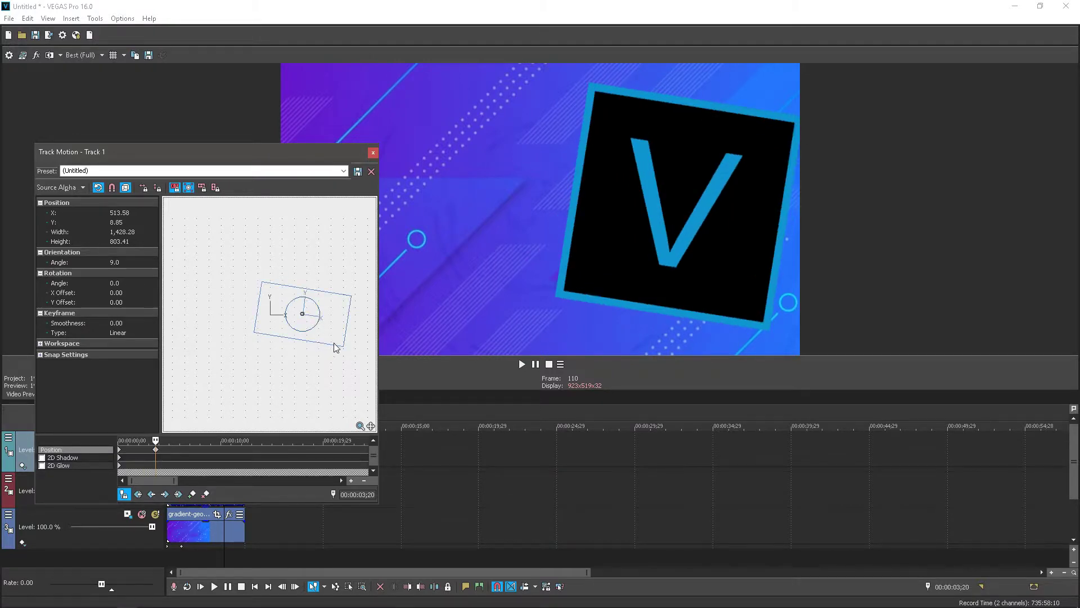
pyautogui.moveTo(343, 349); pyautogui.dragTo(330, 334)
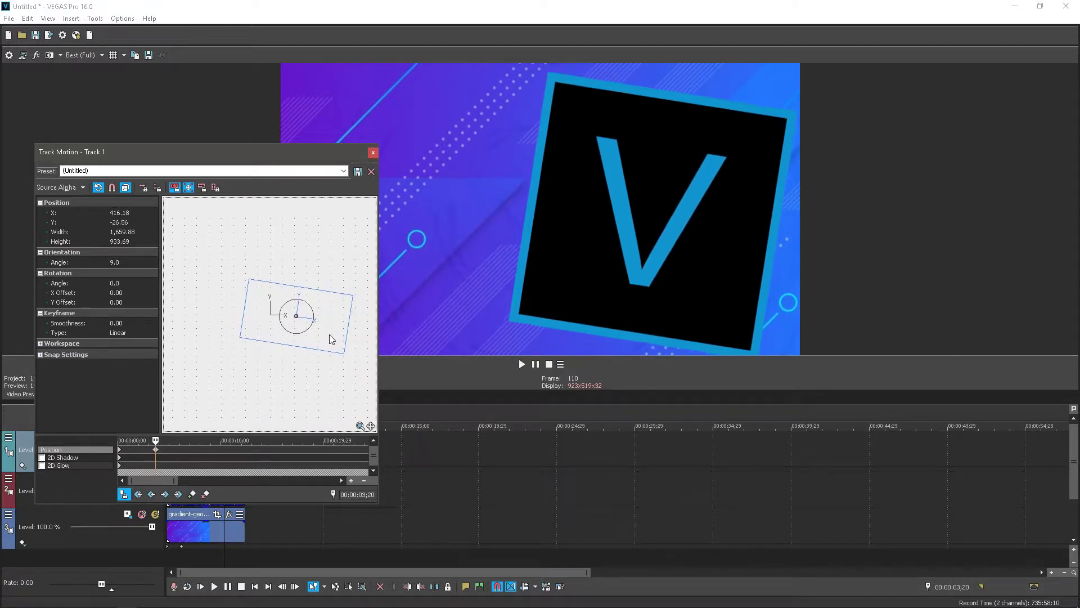
pyautogui.click(373, 153)
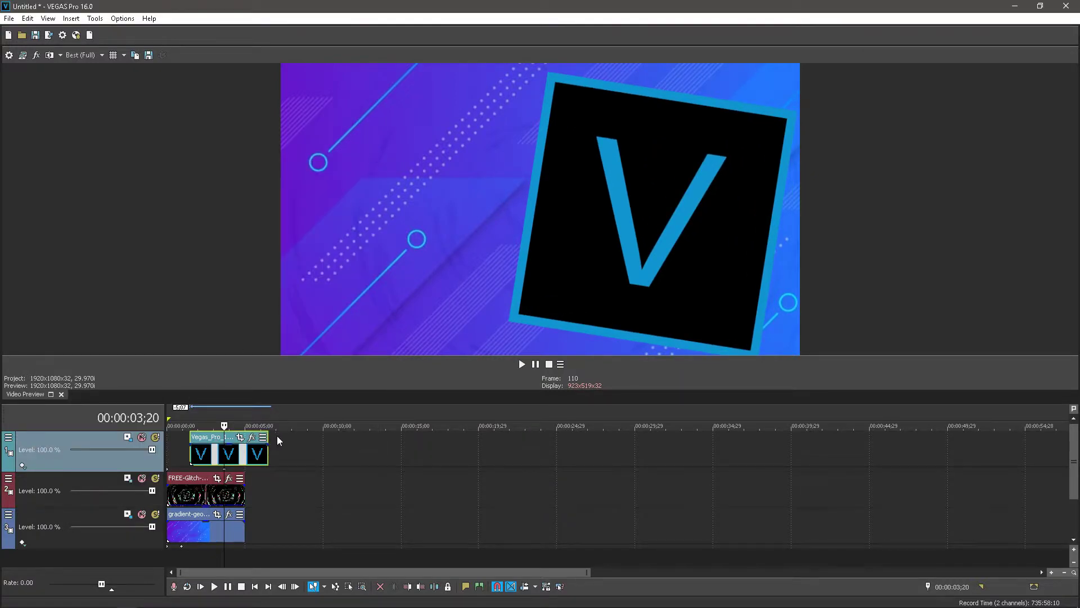
# - Add a new video track at the top and move the Vegas logo clip to the timeline start
pyautogui.hotkey('ctrl', 'shift', 'q')
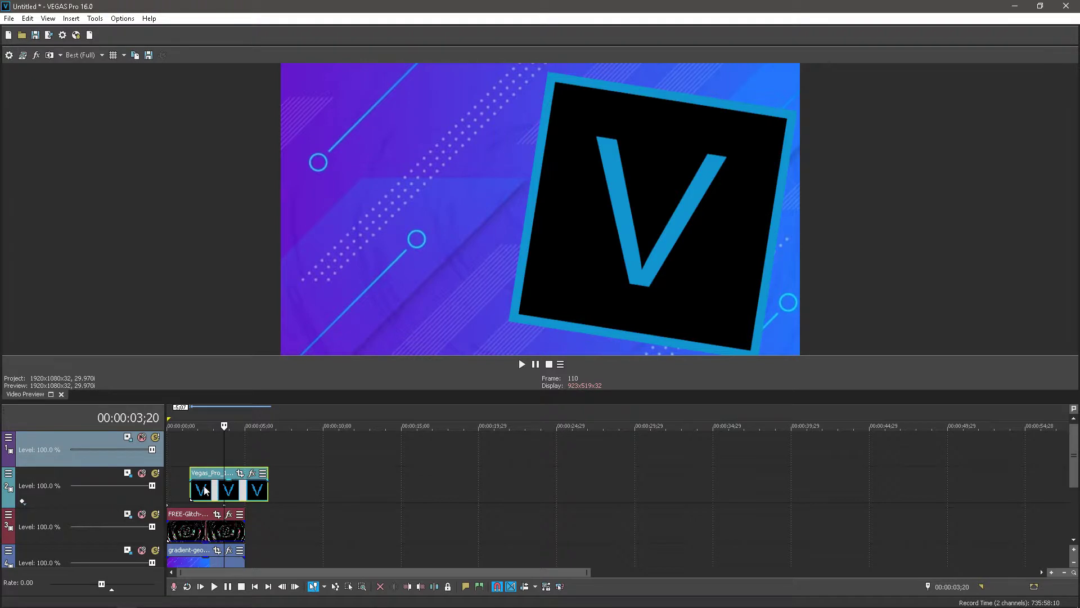
pyautogui.moveTo(209, 493); pyautogui.dragTo(173, 490)
pyautogui.click(174, 449)
pyautogui.rightClick(173, 448)
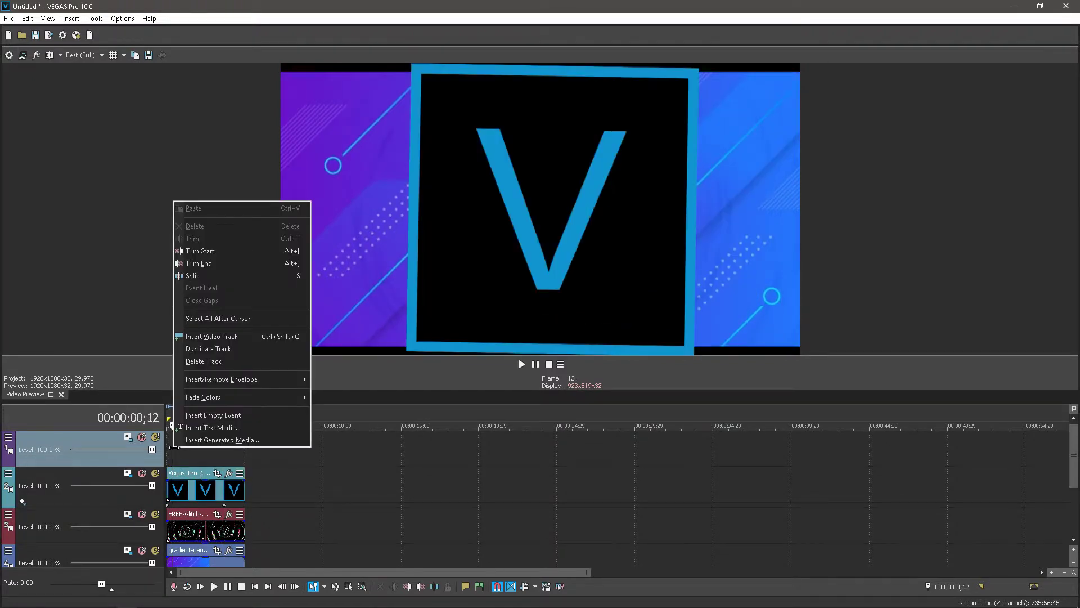
pyautogui.click(203, 428)
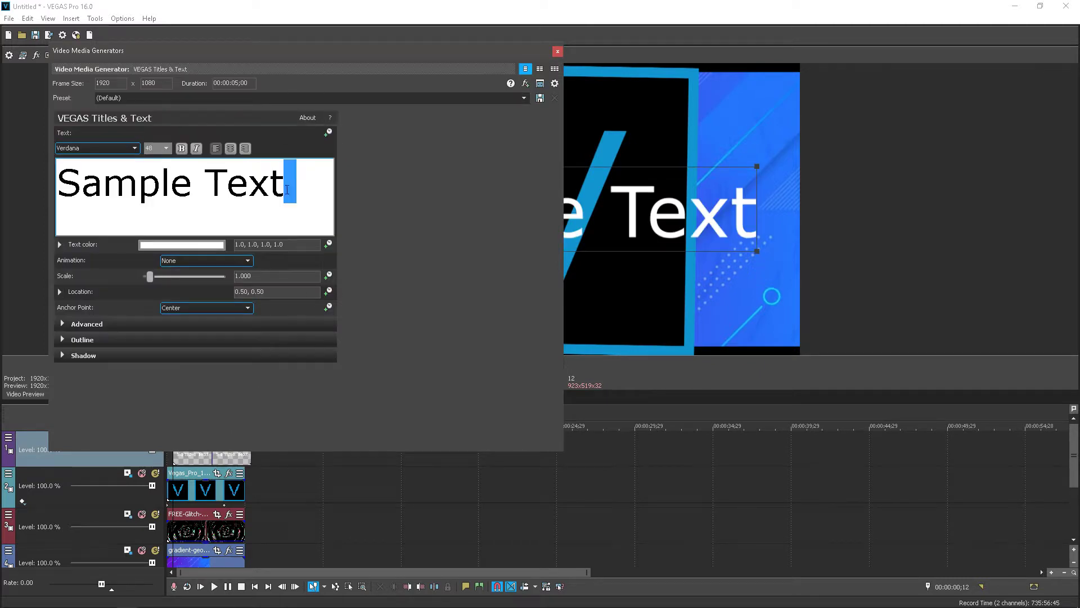
# - Enter the title 'how to make a thumbnail in sony vegas', breaking the line before 'thumbnail'
pyautogui.write('h')
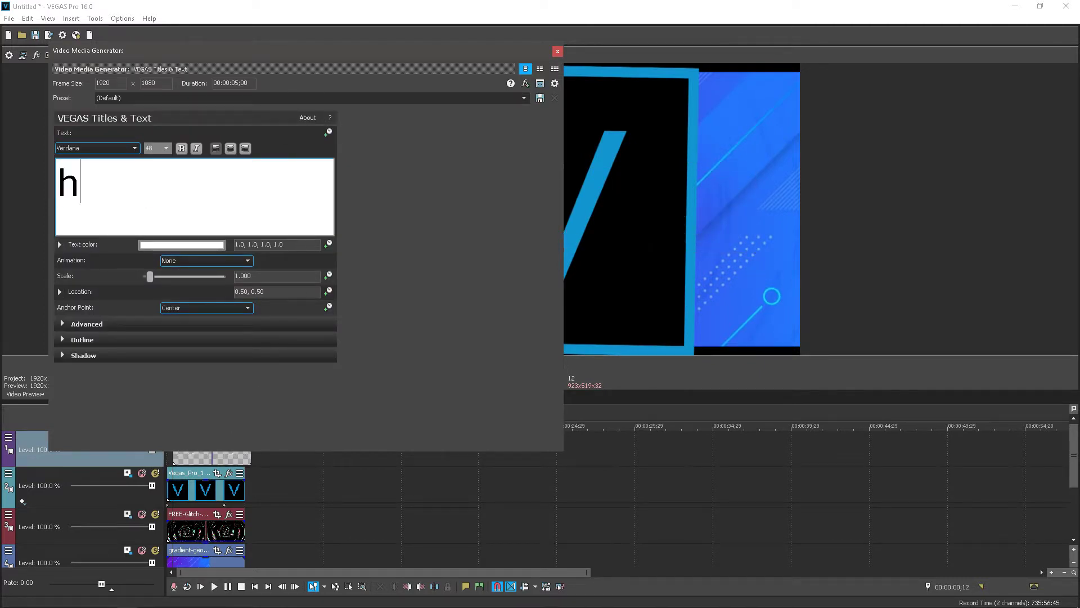
pyautogui.write('ow to make a ')
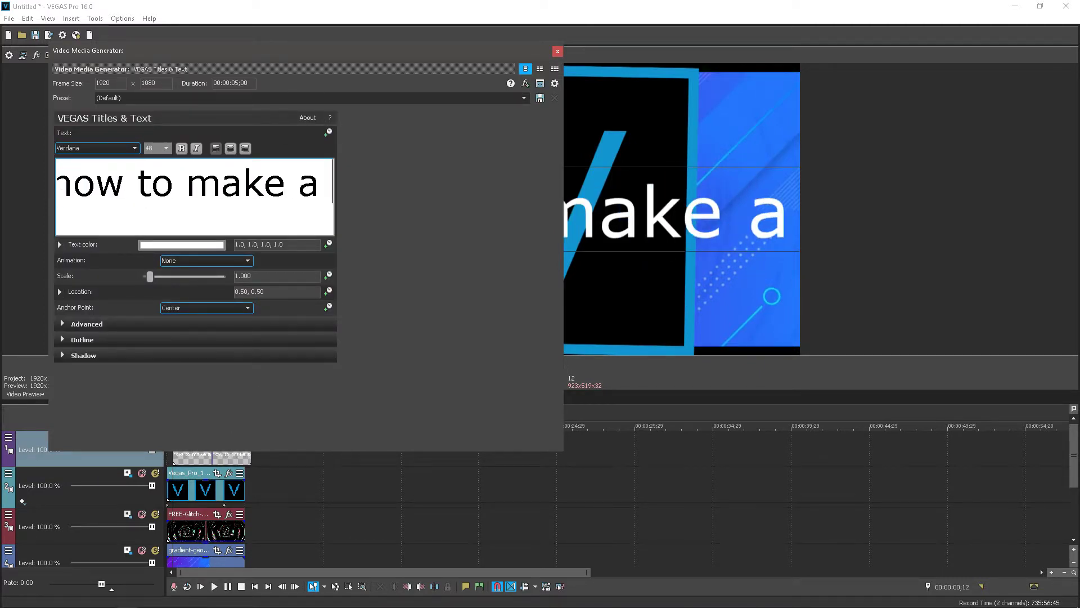
pyautogui.write('th')
pyautogui.write('umbnail in')
pyautogui.write(' sony vegas')
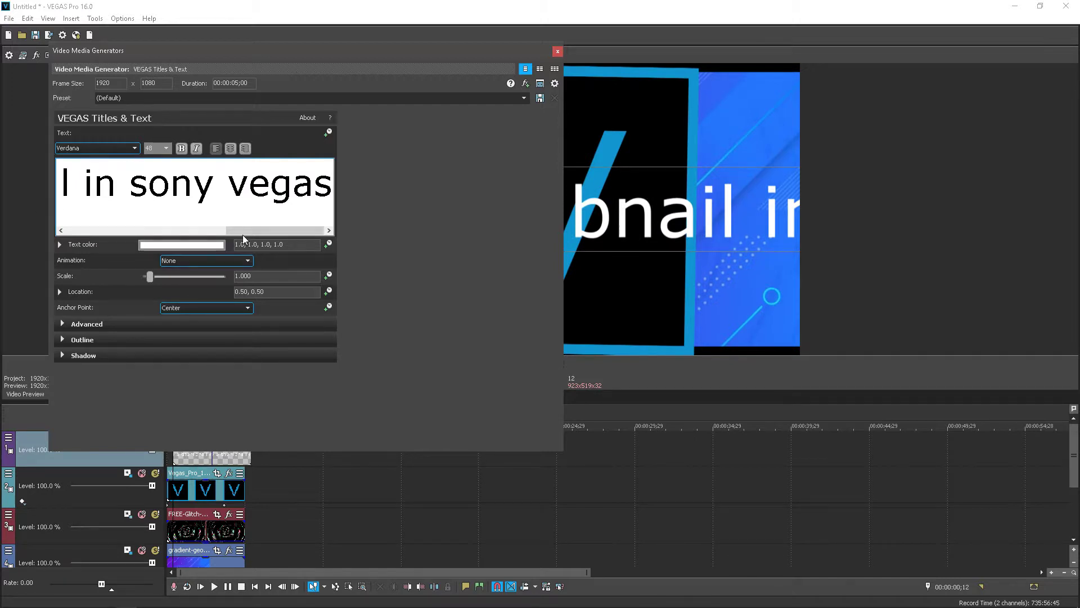
pyautogui.moveTo(233, 232); pyautogui.dragTo(140, 231)
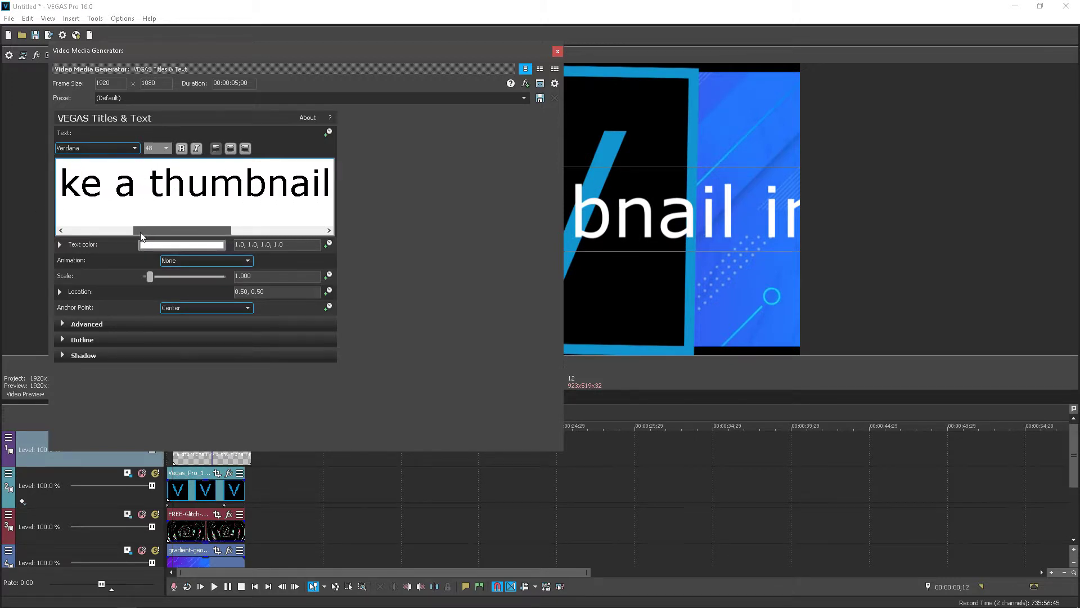
pyautogui.click(149, 170)
pyautogui.press('Return')
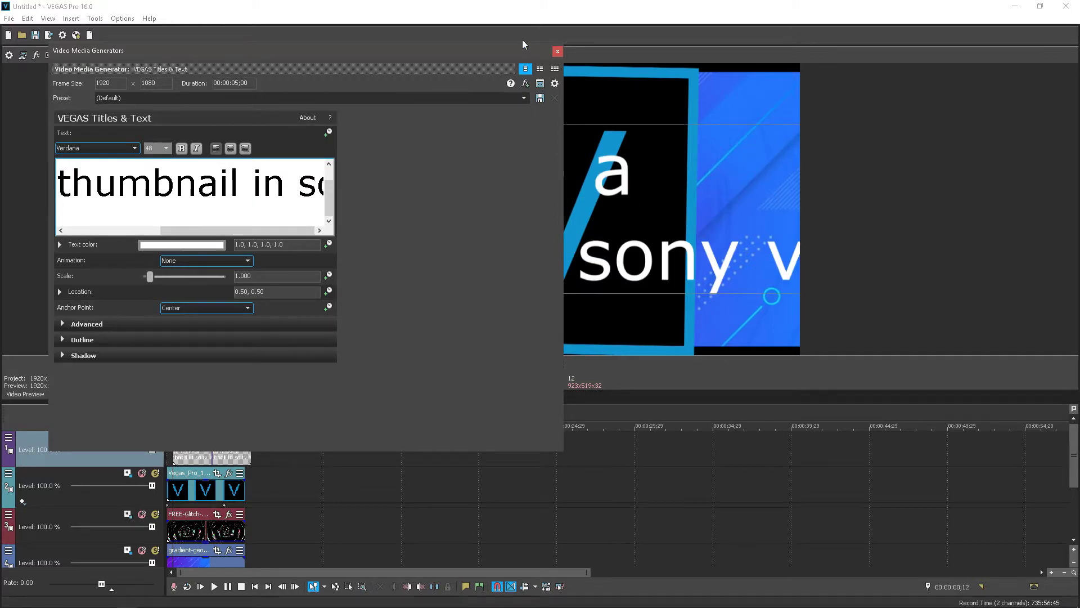
# - Scale the title across the frame and place it in the lower left
pyautogui.moveTo(522, 44); pyautogui.dragTo(1009, 330)
pyautogui.moveTo(289, 180); pyautogui.dragTo(570, 196)
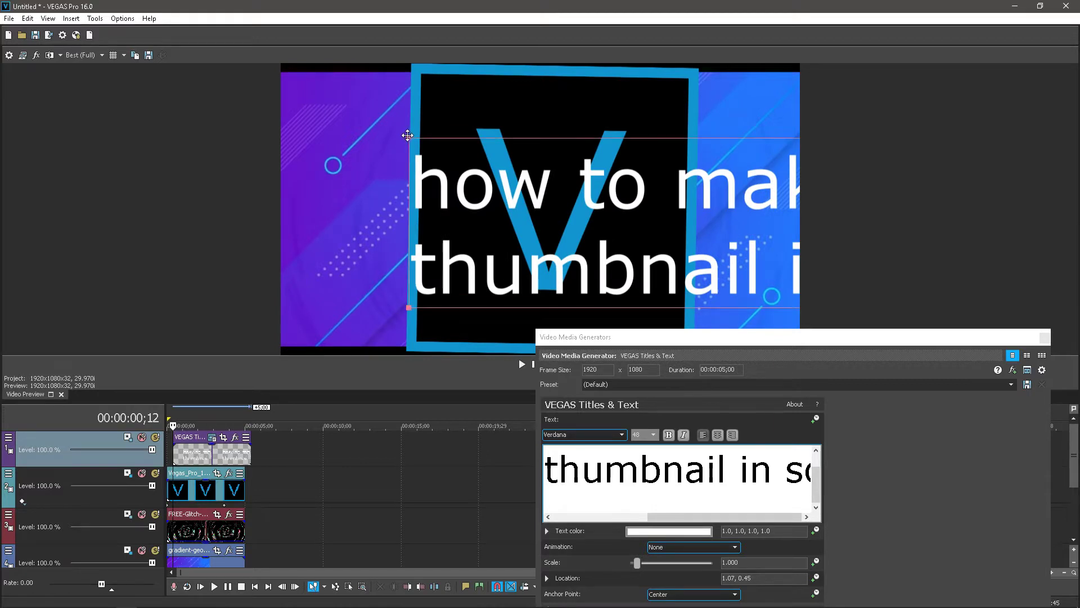
pyautogui.moveTo(408, 135)
pyautogui.mouseDown()
pyautogui.moveTo(628, 217)
pyautogui.moveTo(423, 213)
pyautogui.moveTo(407, 300)
pyautogui.mouseUp()
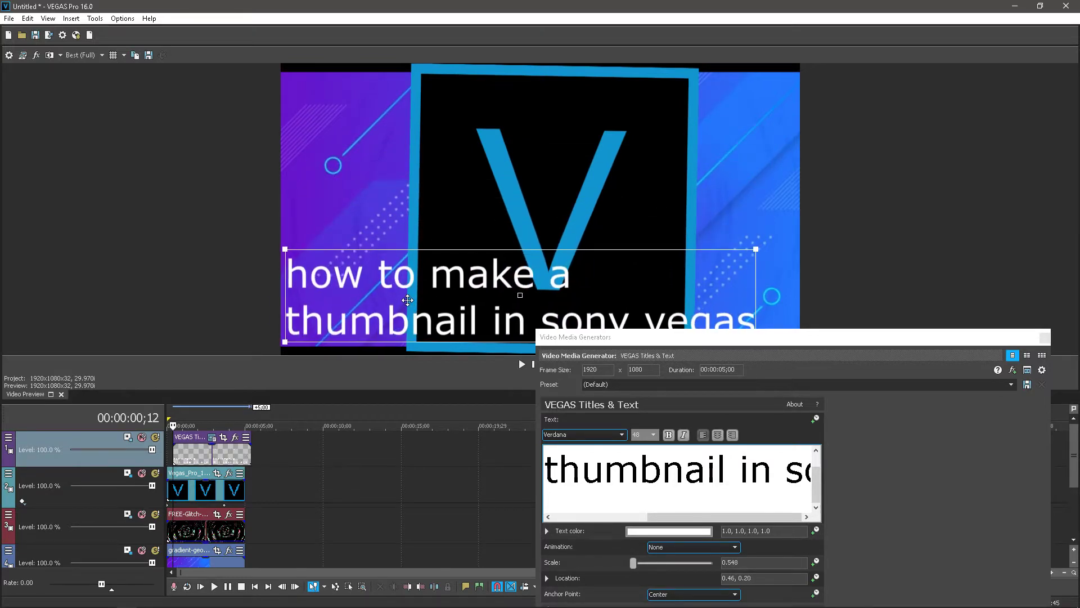
pyautogui.moveTo(931, 329); pyautogui.dragTo(650, 246)
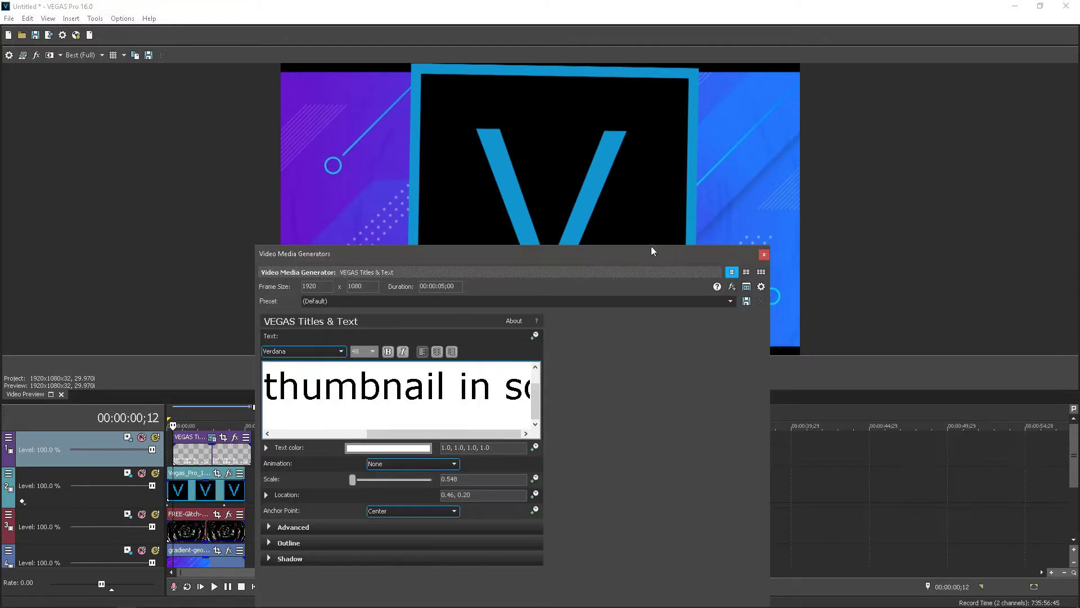
pyautogui.click(759, 254)
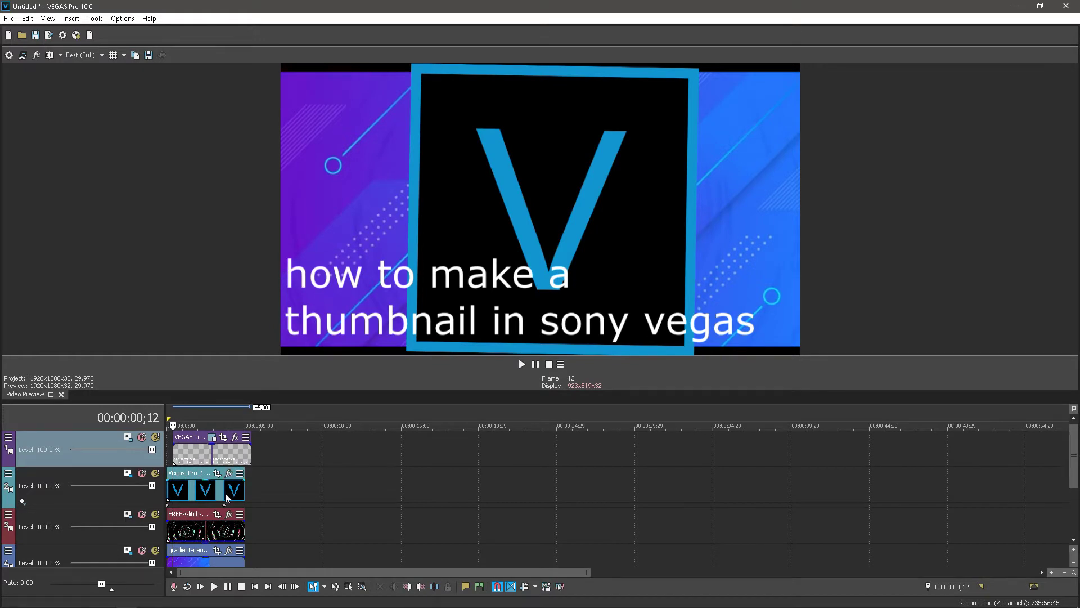
# - Preview the finished thumbnail and set the timeline cursor to 00:00:01;22
pyautogui.scroll(3, 225, 500)
pyautogui.scroll(-2, 300, 501)
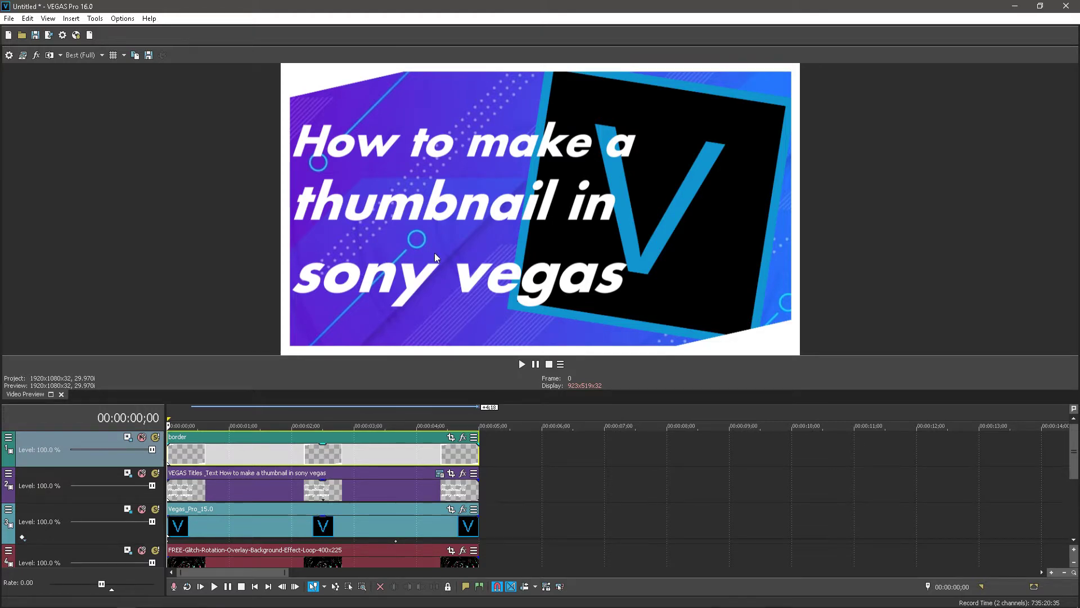
pyautogui.click(456, 459)
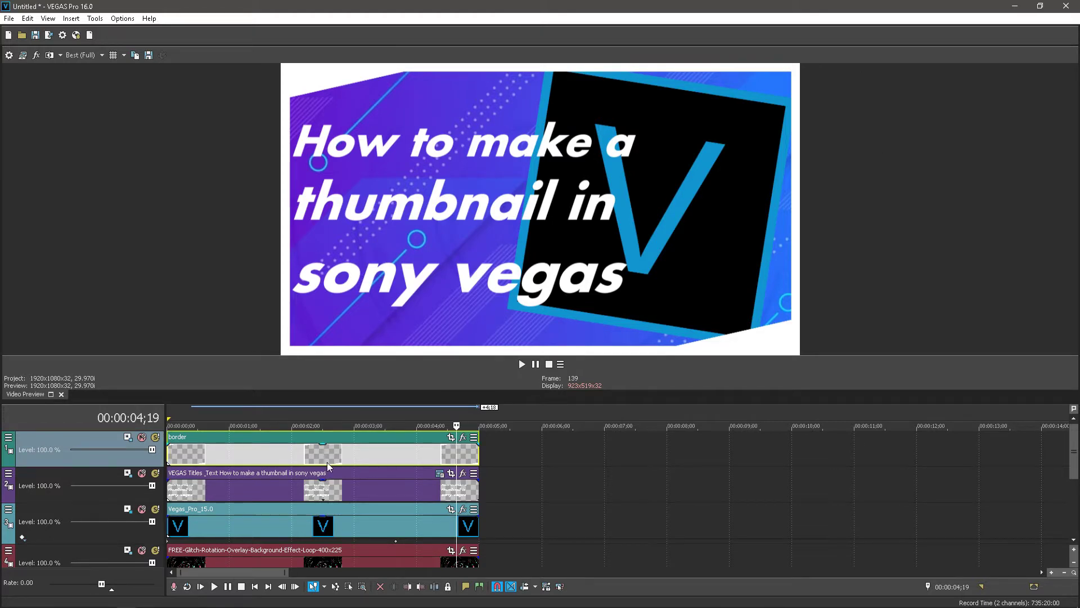
pyautogui.click(329, 466)
pyautogui.click(275, 510)
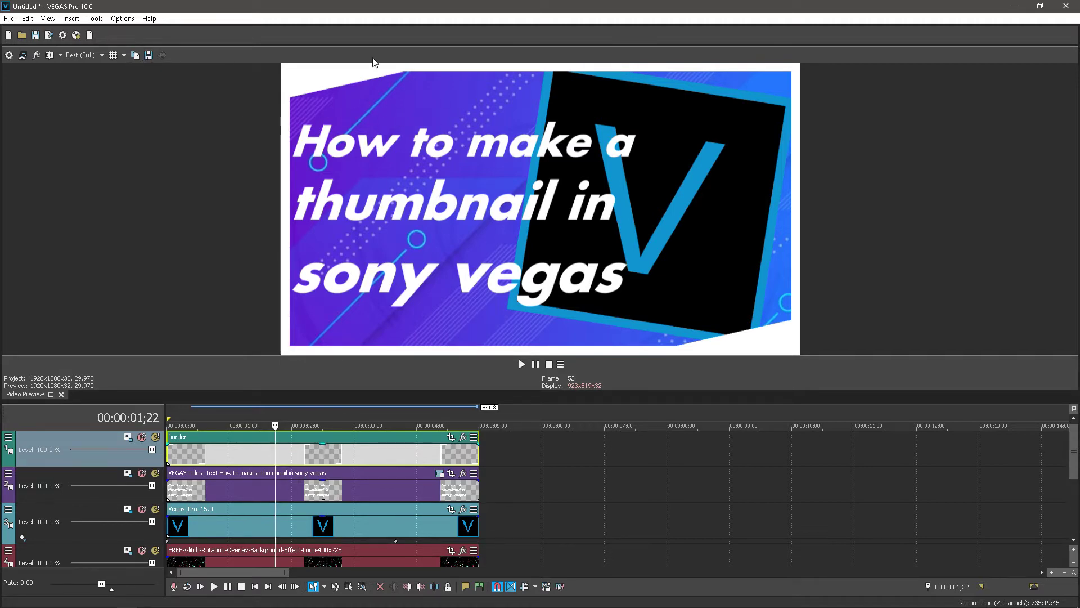
# - Save the current frame snapshot to the Desktop as JPEG named 'thumb'
pyautogui.click(149, 55)
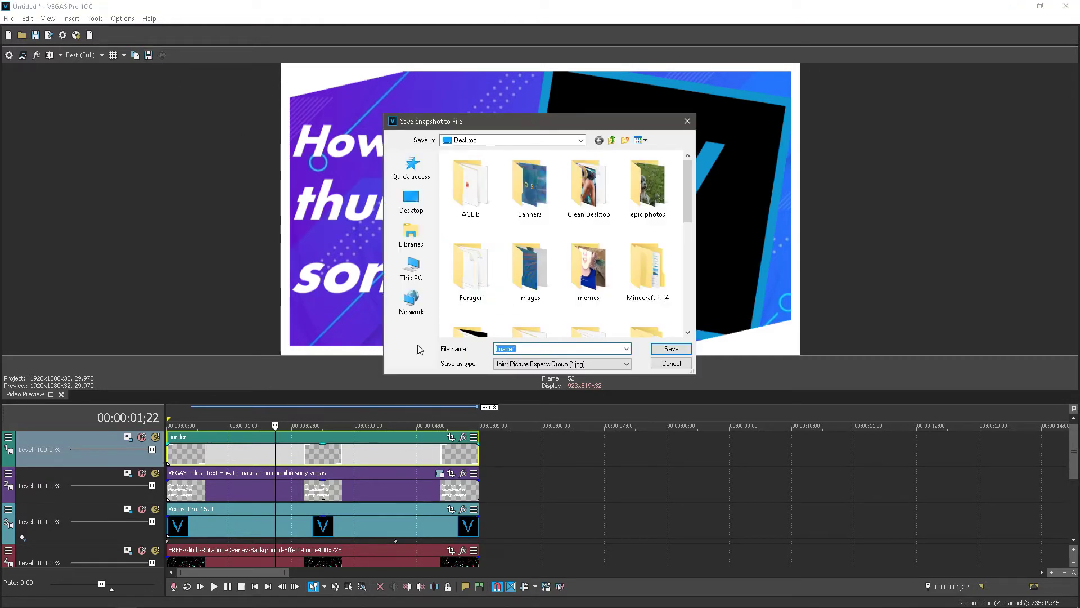
pyautogui.write('thumb')
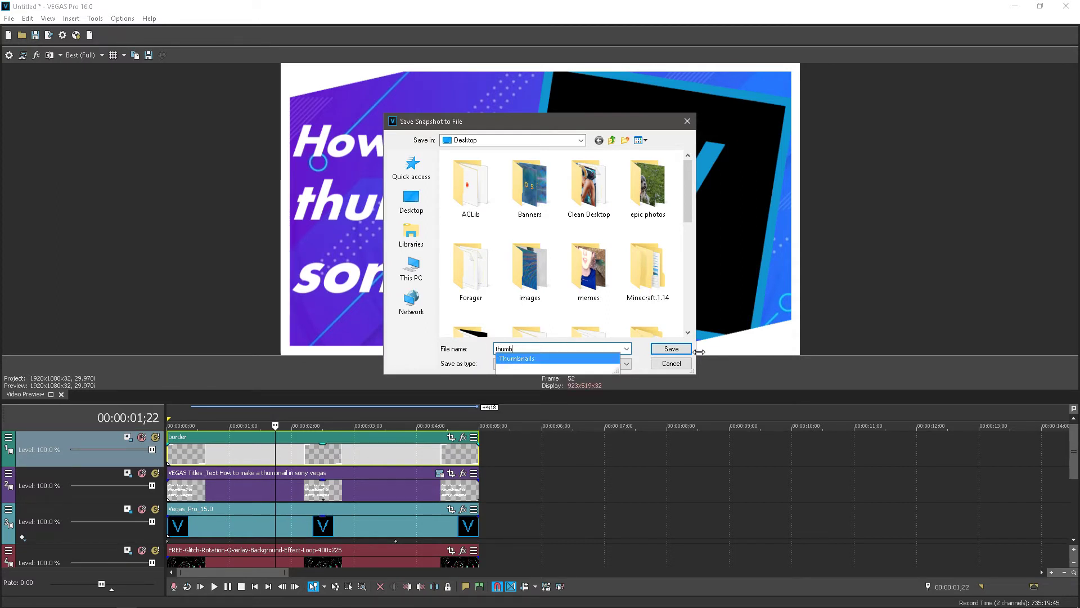
pyautogui.click(626, 364)
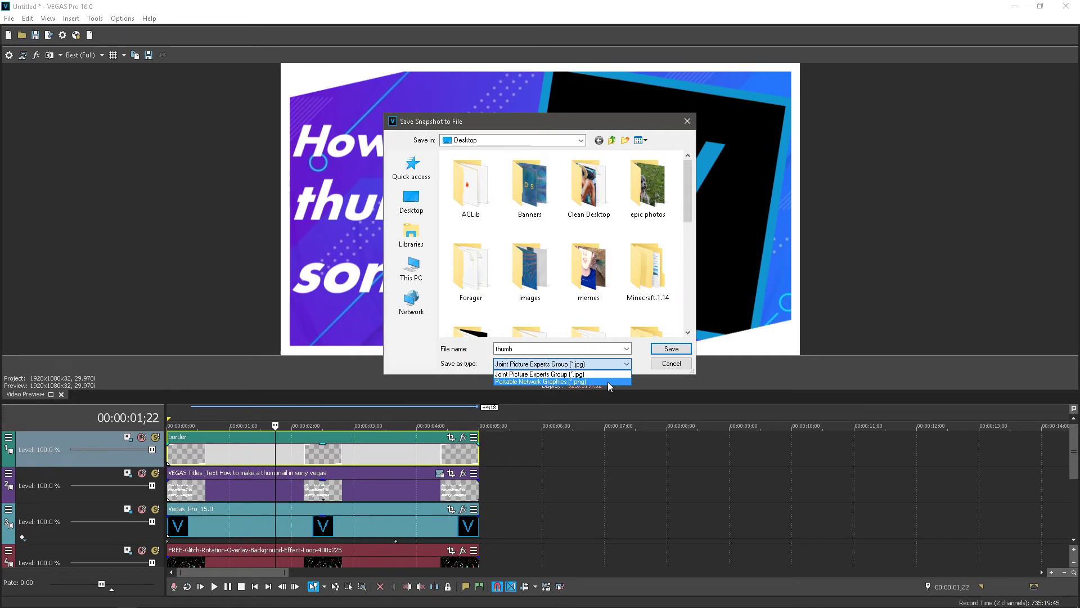
pyautogui.click(608, 381)
pyautogui.click(597, 364)
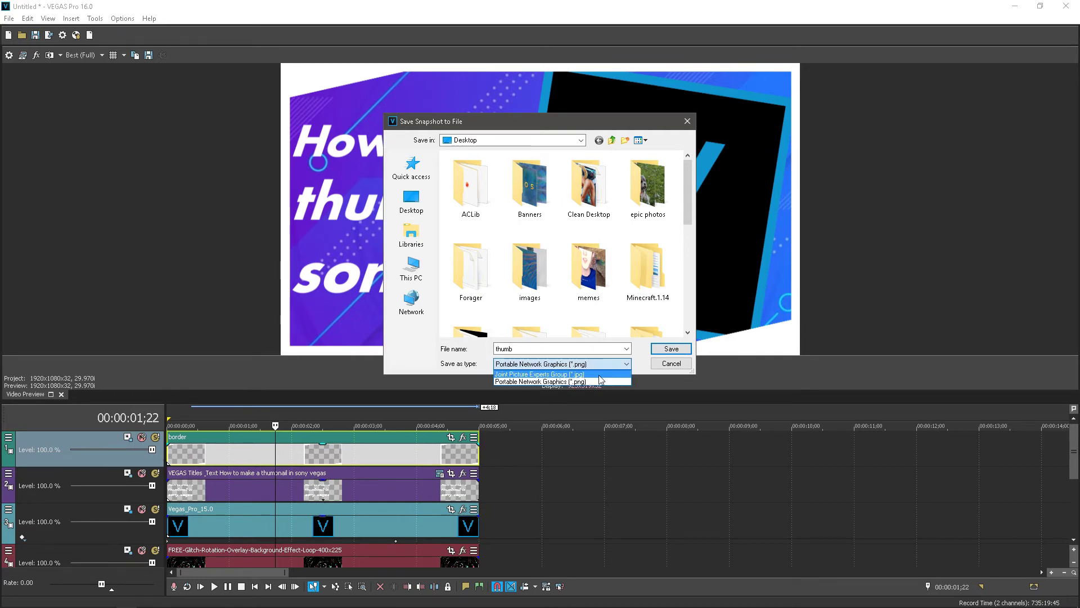
pyautogui.click(669, 348)
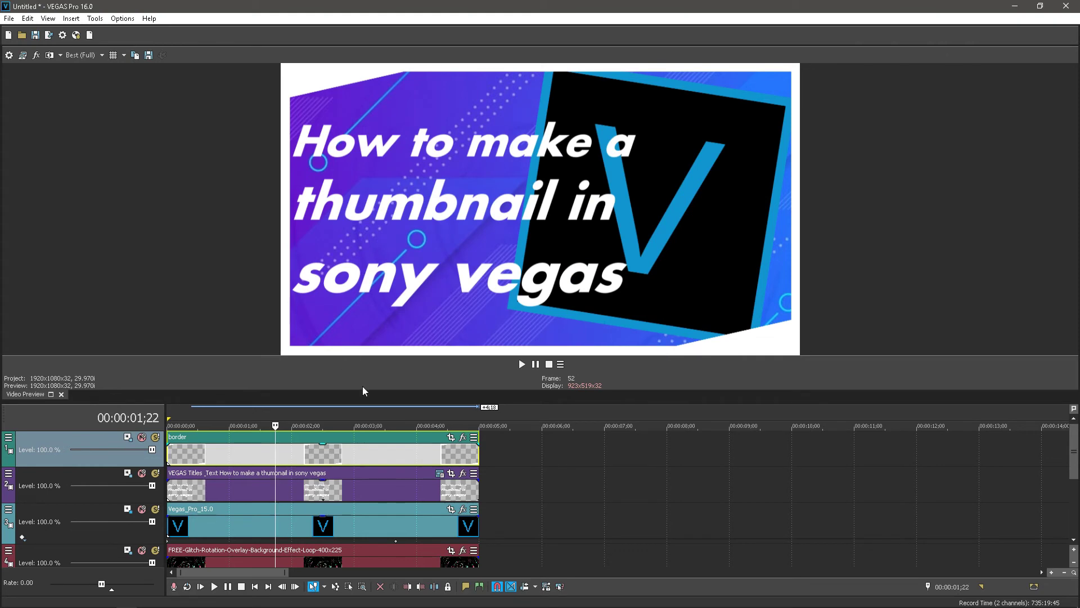